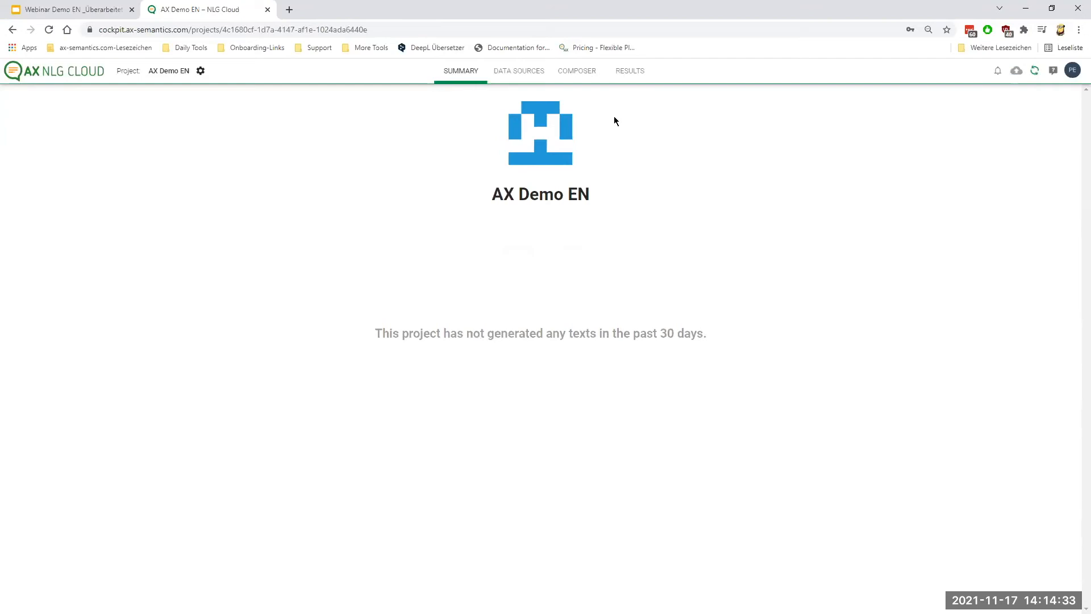
Open the Demo EN collection in the project's data sources and examine the Galaxy Note 4 document's data.
{"action": "left_click", "coordinate": [524, 79]}
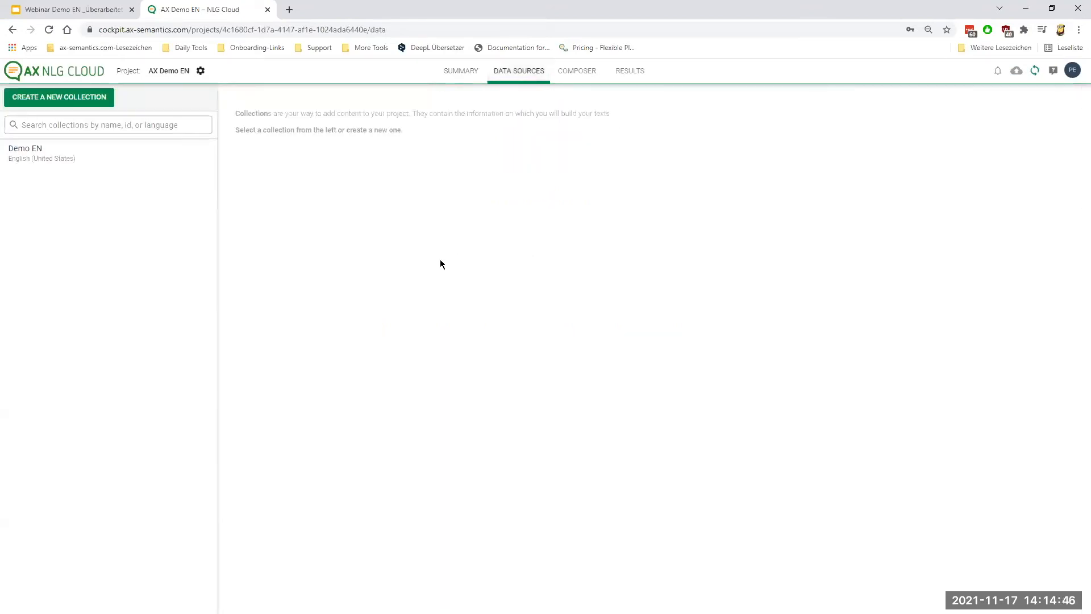
{"action": "left_click", "coordinate": [110, 158]}
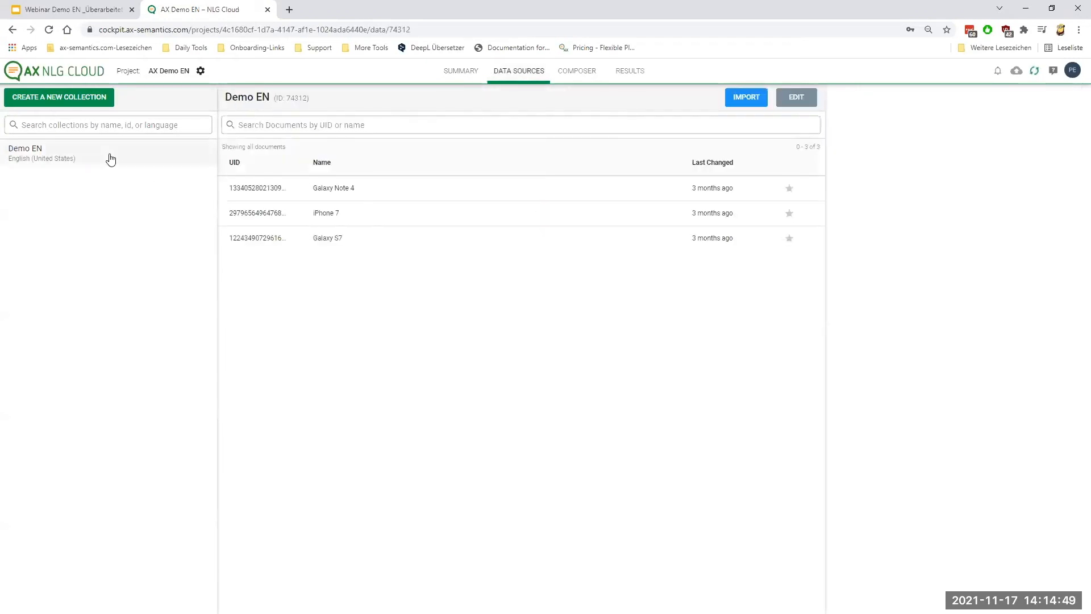
{"action": "left_click", "coordinate": [348, 191]}
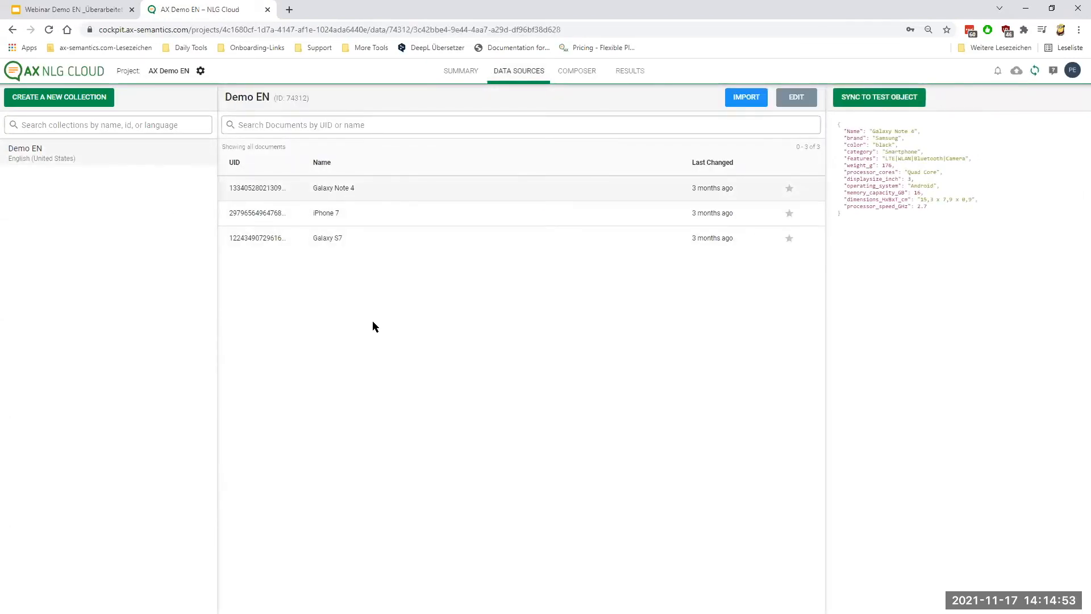
{"action": "key", "text": "ctrl+plus"}
{"action": "key", "text": "ctrl+plus"}
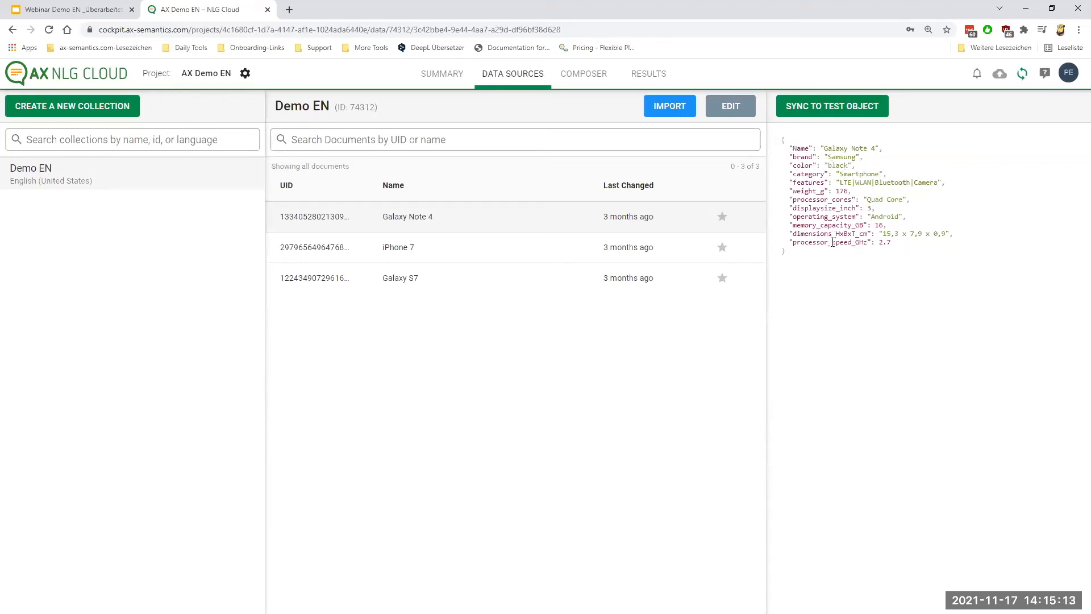
Examine the iPhone 7 document's data fields in the Demo EN collection.
{"action": "left_click", "coordinate": [500, 253]}
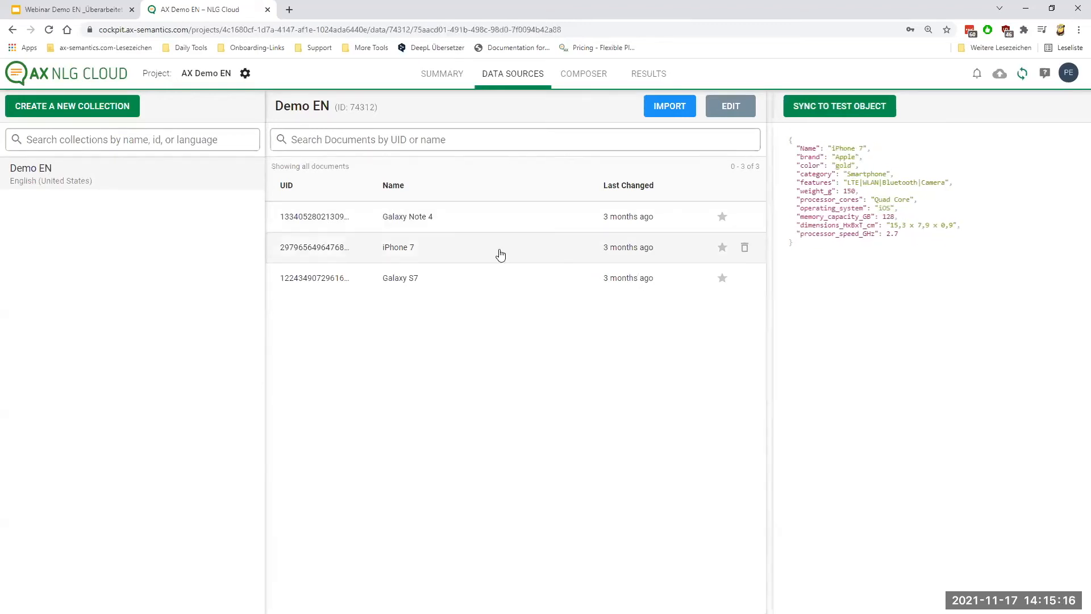
{"action": "double_click", "coordinate": [798, 148]}
{"action": "left_click", "coordinate": [845, 144]}
{"action": "key", "text": "ctrl+a"}
{"action": "left_click", "coordinate": [842, 149]}
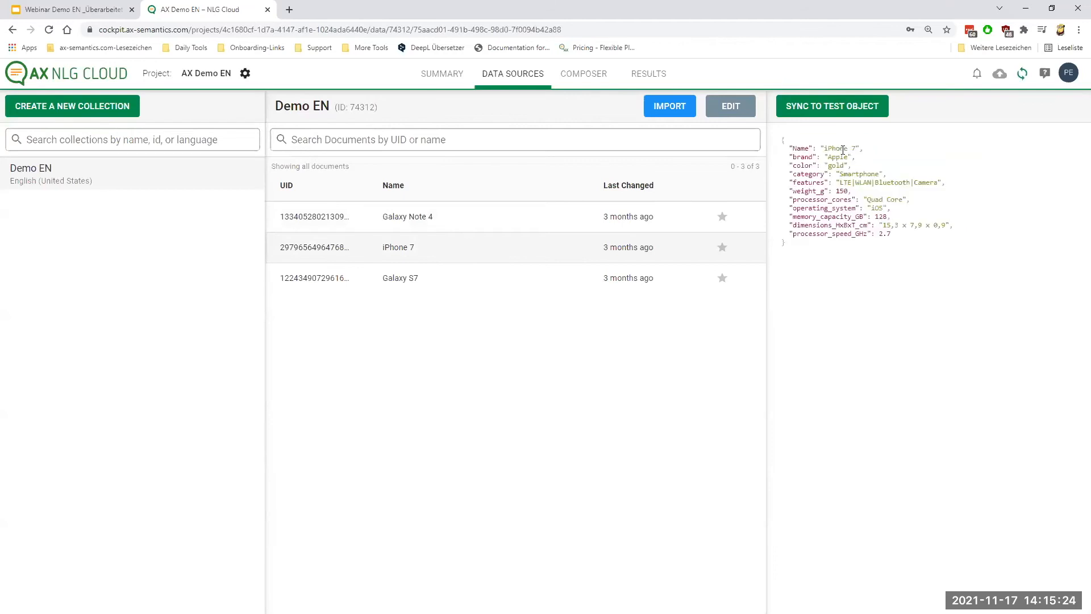
{"action": "left_click_drag", "start_coordinate": [835, 148], "coordinate": [856, 149]}
{"action": "left_click", "coordinate": [872, 238]}
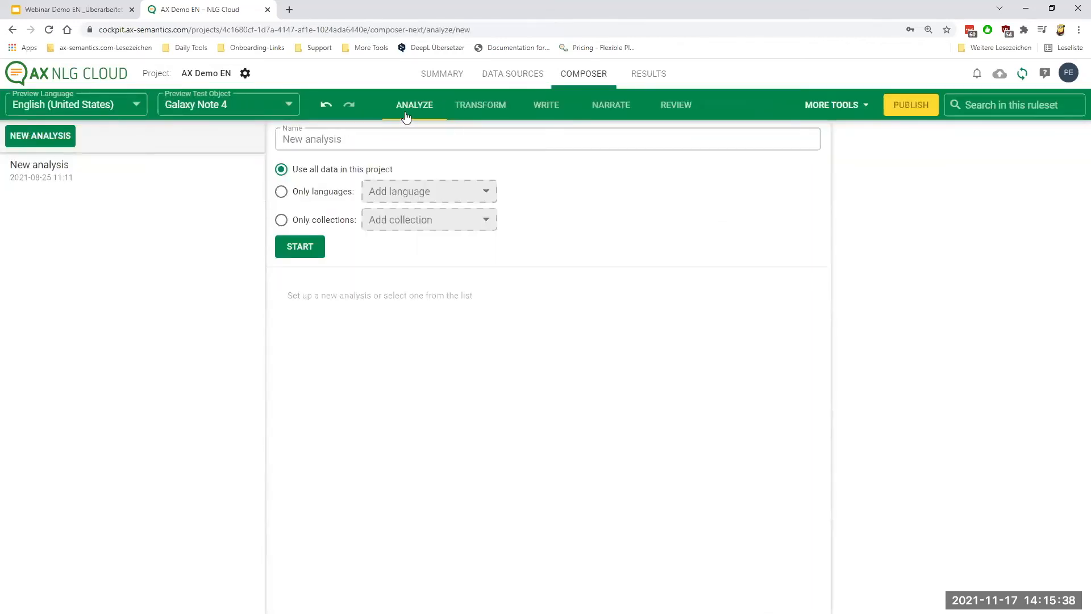
Open the existing analysis in the Composer and examine the brand field's type and value distribution.
{"action": "left_click", "coordinate": [406, 116]}
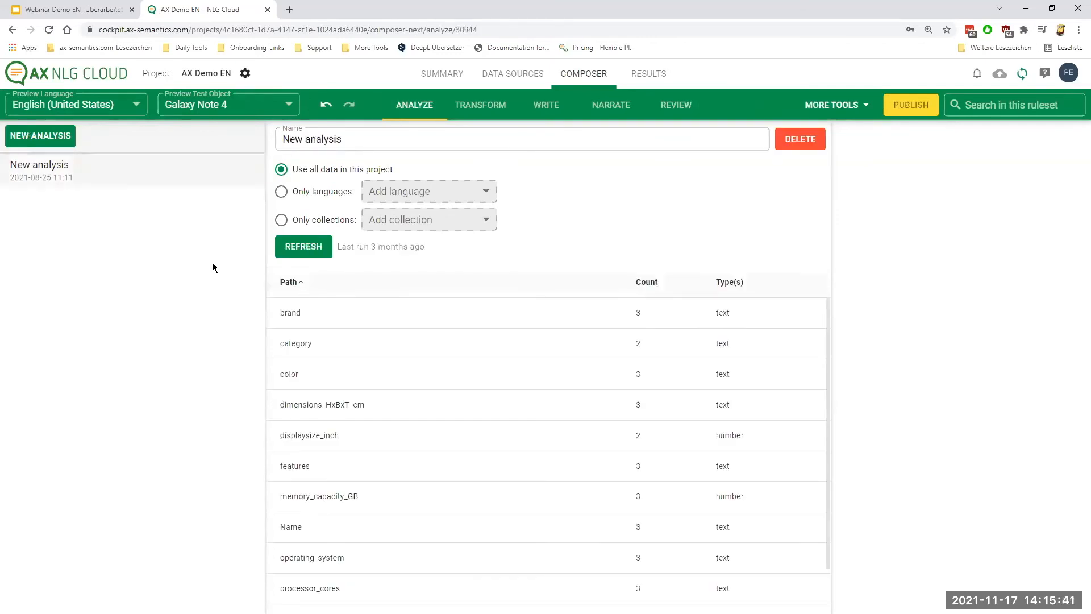
{"action": "left_click", "coordinate": [358, 321]}
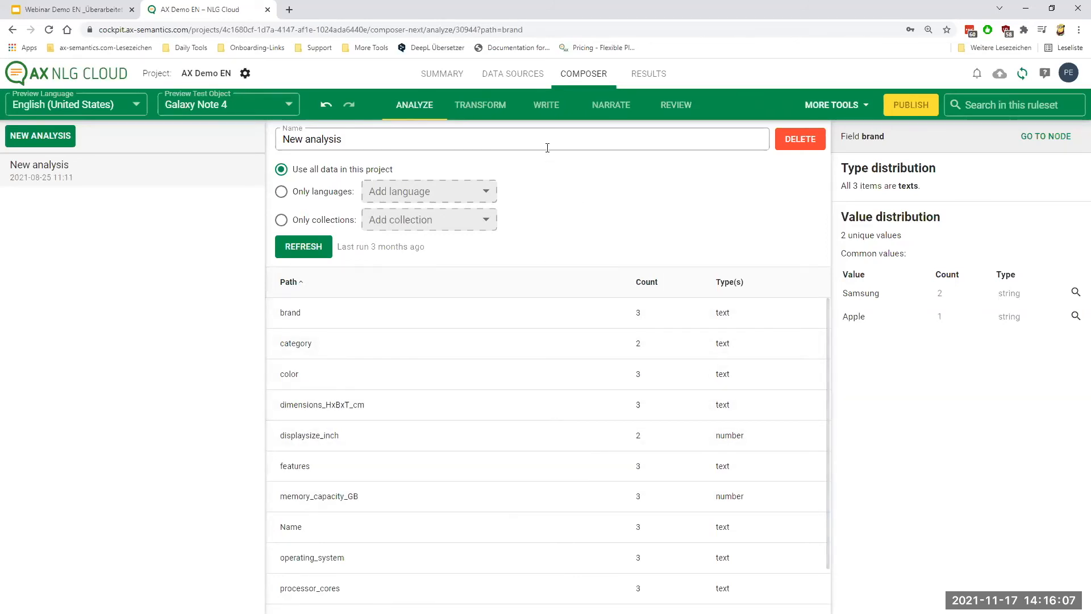
Display story1's statements in the Write view and switch the preview test object to Galaxy S7.
{"action": "left_click", "coordinate": [554, 108]}
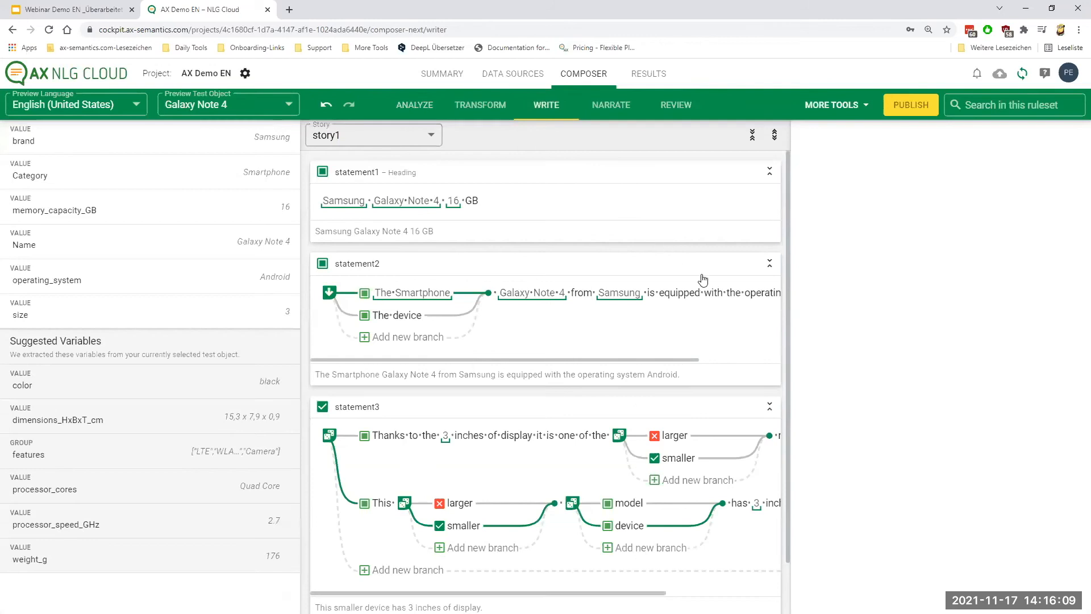
{"action": "key", "text": "ctrl+minus"}
{"action": "key", "text": "ctrl+minus"}
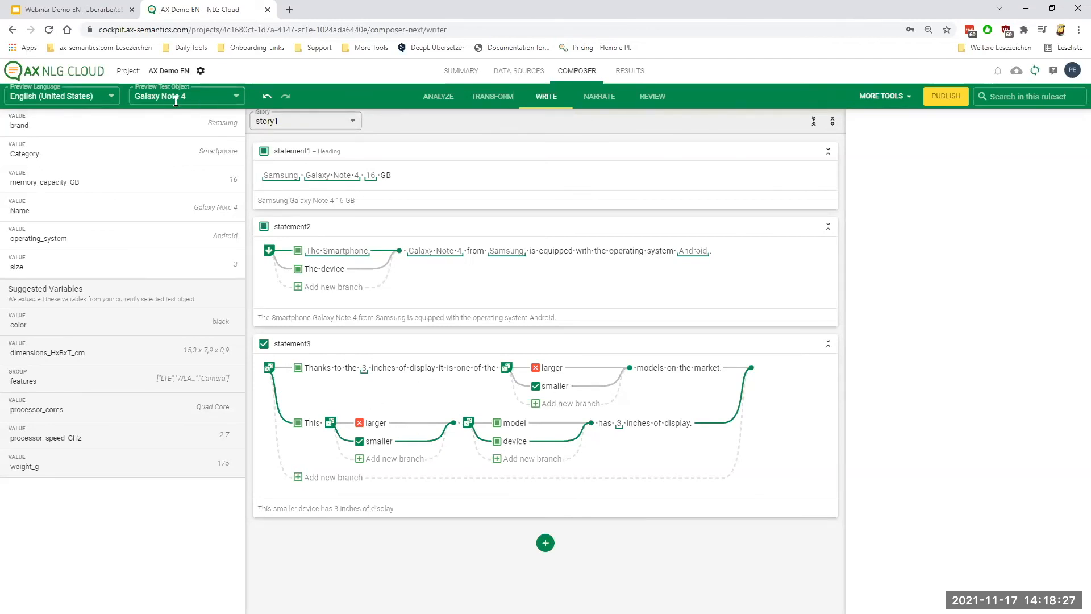
{"action": "left_click", "coordinate": [231, 98]}
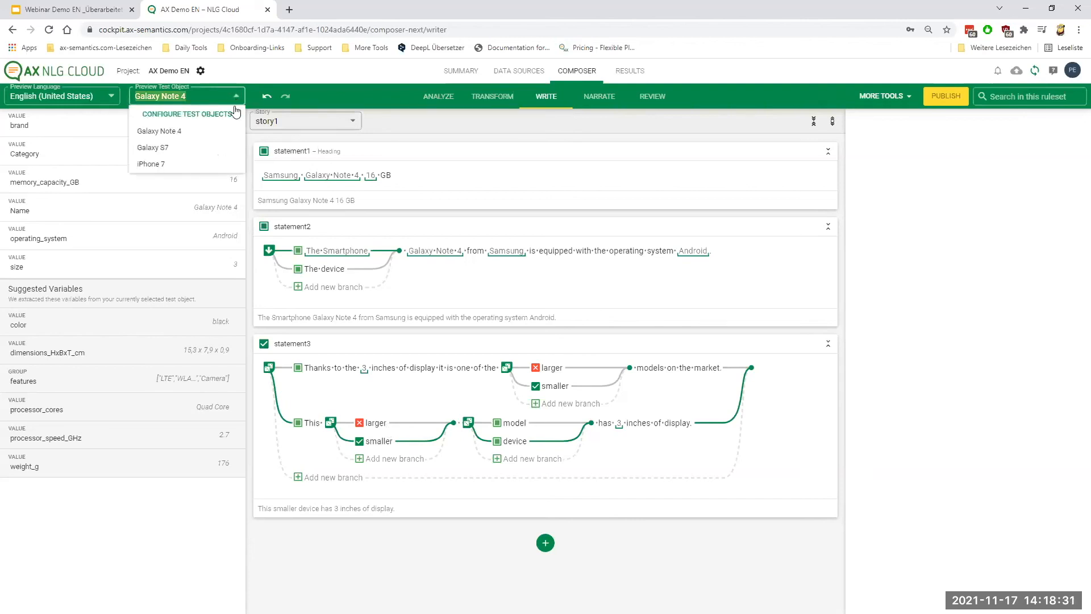
{"action": "left_click", "coordinate": [174, 148]}
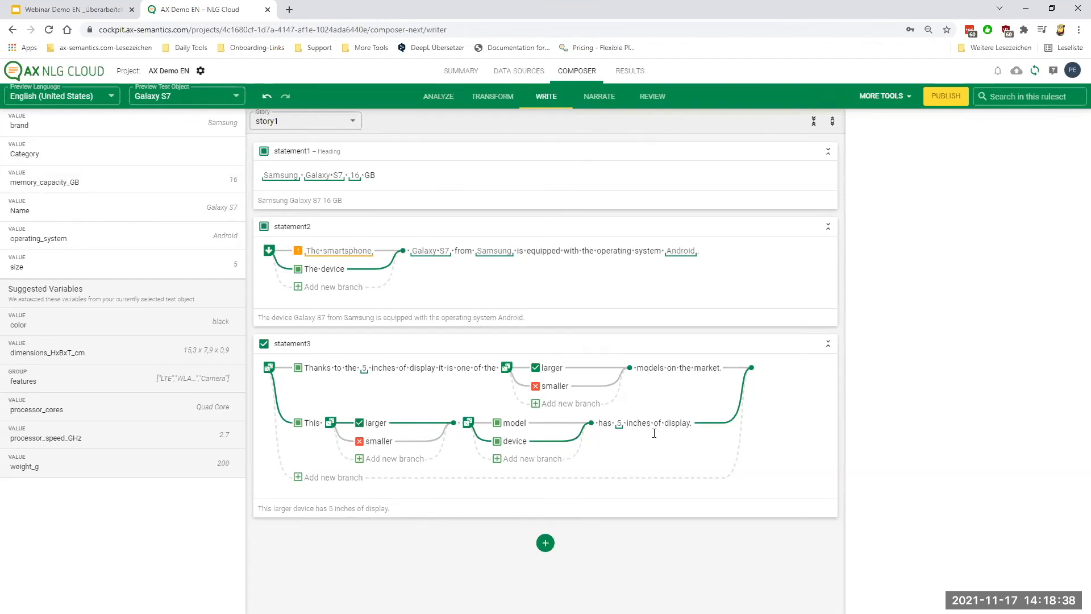
{"action": "mouse_move", "coordinate": [619, 427]}
In the Transform view, examine condition1's truth expression and its connected "is large" variable.
{"action": "left_click", "coordinate": [492, 96]}
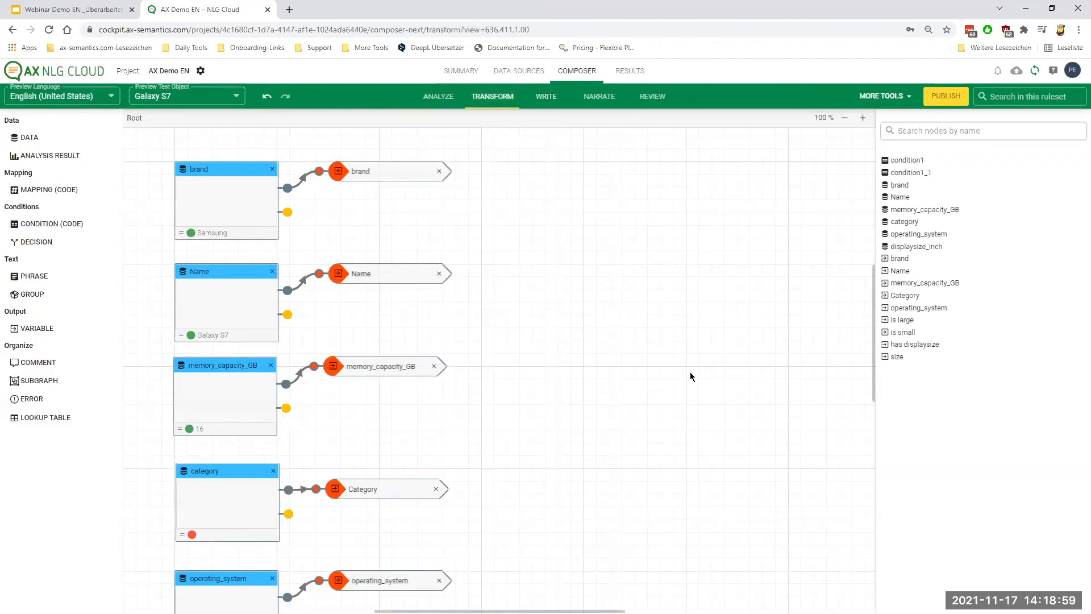
{"action": "scroll", "coordinate": [521, 325], "scroll_direction": "down", "scroll_amount": 5}
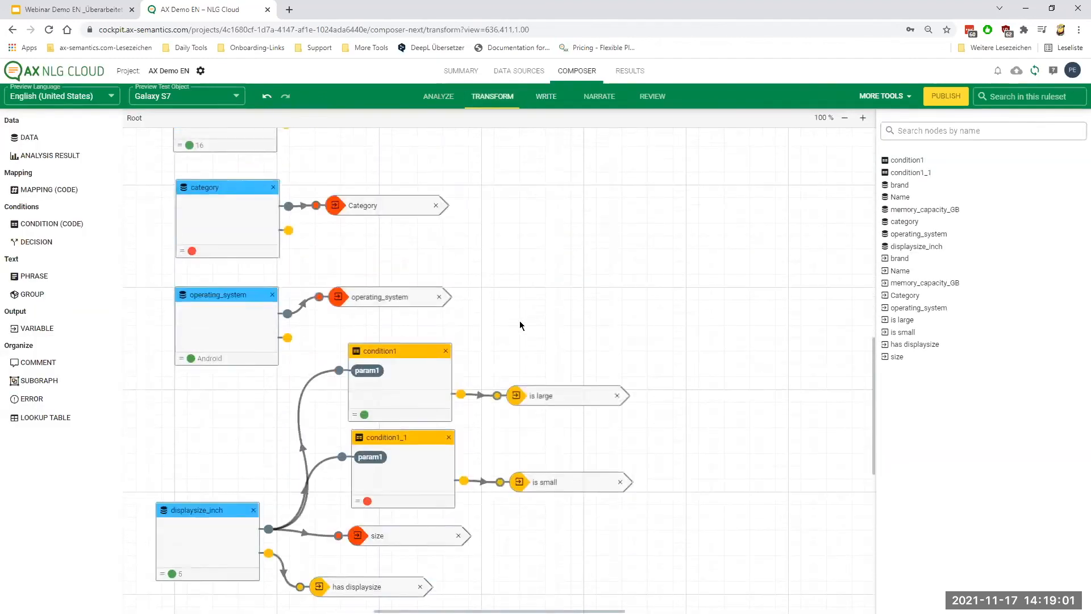
{"action": "scroll", "coordinate": [520, 325], "scroll_direction": "down", "scroll_amount": 2}
{"action": "left_click", "coordinate": [409, 280]}
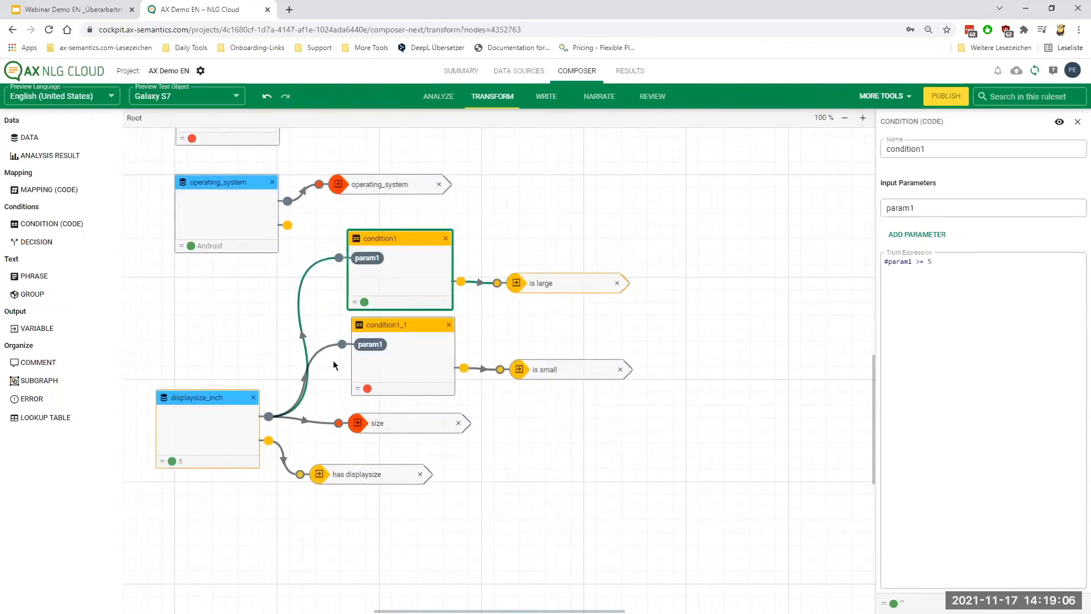
{"action": "left_click_drag", "start_coordinate": [555, 283], "coordinate": [562, 283]}
Examine condition1_1's truth expression and compare the "is small" and "is large" output variables.
{"action": "left_click", "coordinate": [438, 370]}
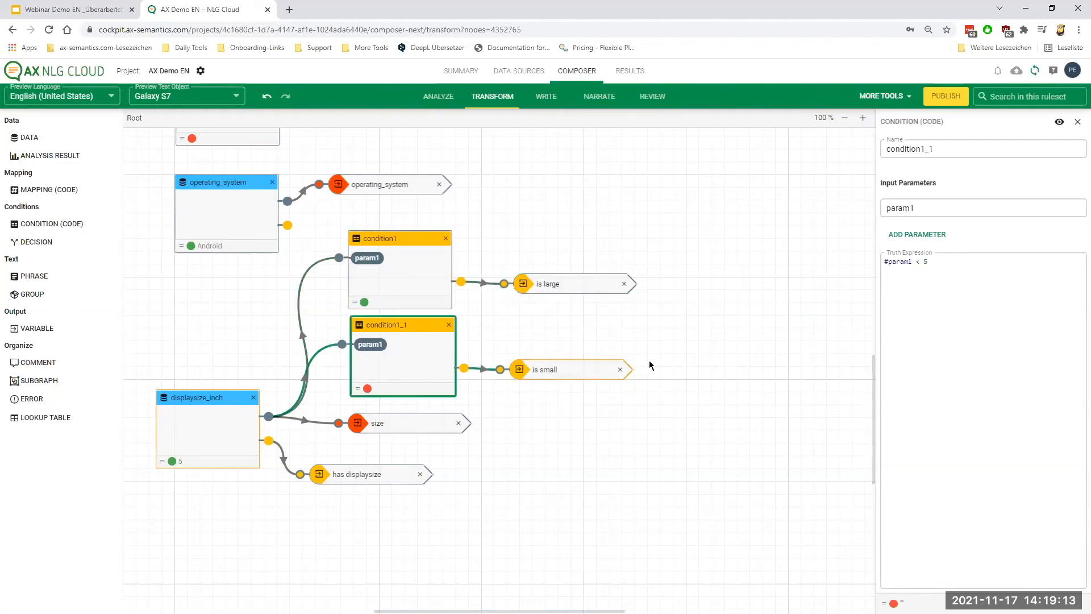
{"action": "left_click_drag", "start_coordinate": [561, 370], "coordinate": [568, 372]}
{"action": "left_click", "coordinate": [559, 285]}
{"action": "left_click", "coordinate": [547, 370]}
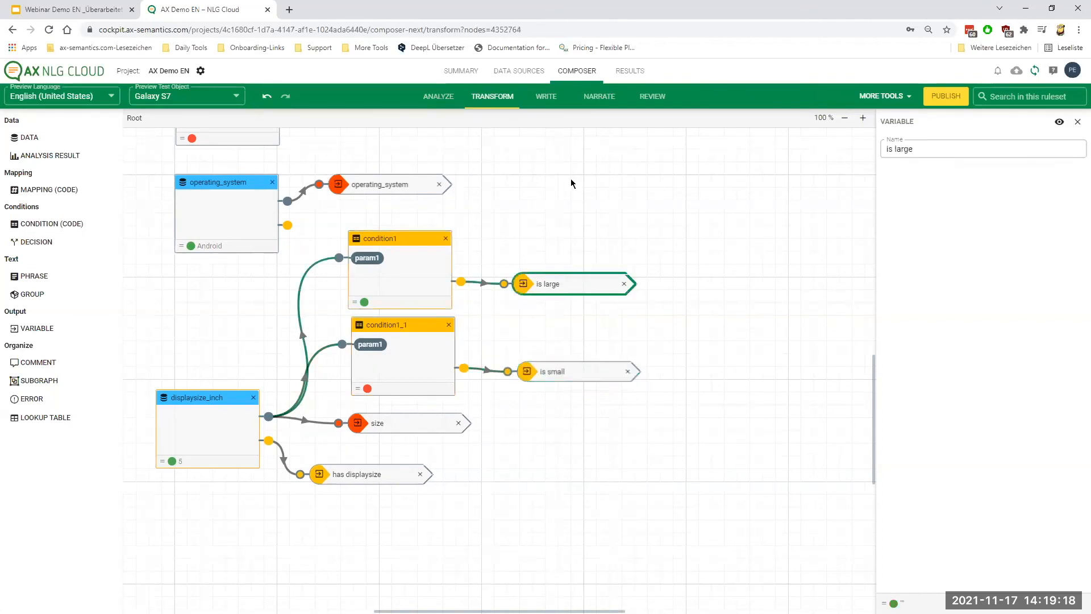
Return to the Write view and inspect the trigger variable of the "larger" branch in statement3's second sentence.
{"action": "left_click", "coordinate": [546, 100]}
{"action": "left_click", "coordinate": [358, 424]}
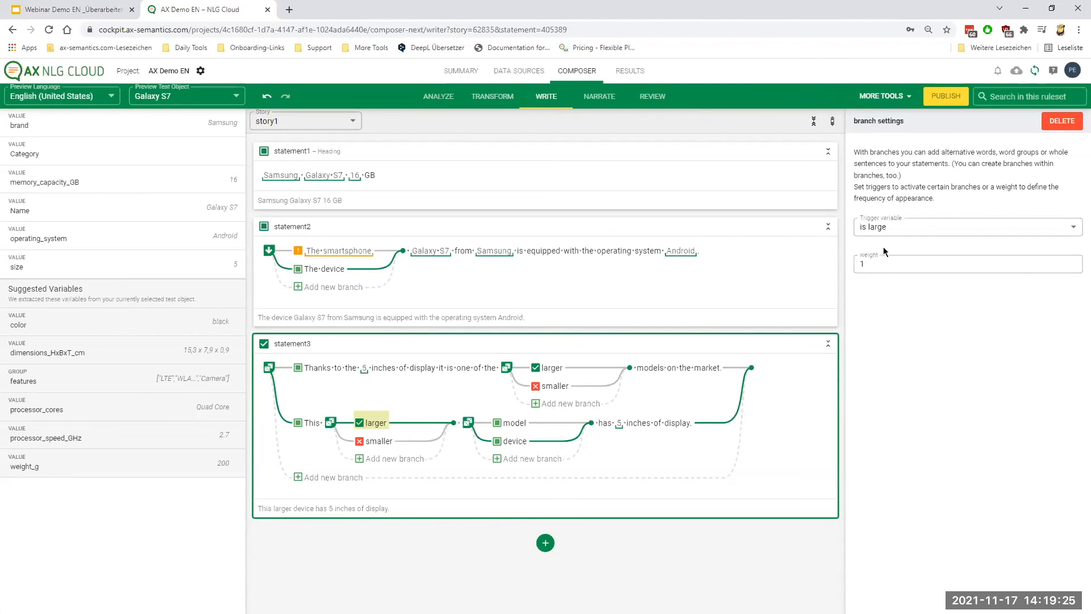
{"action": "left_click", "coordinate": [442, 438]}
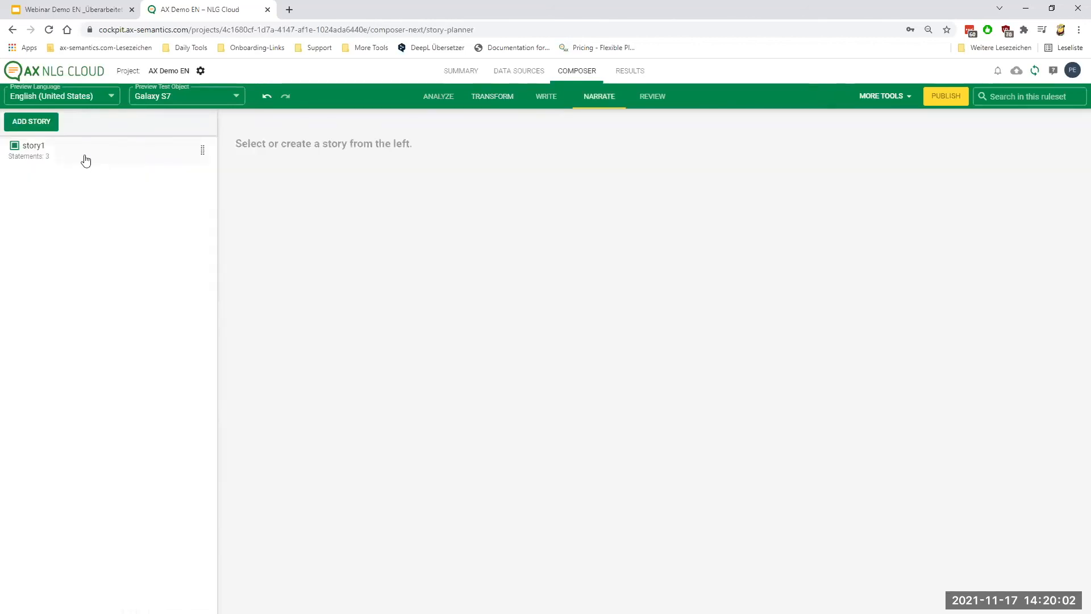
Examine story1's statement order in Narrate and review the Galaxy Note 4 test object's source data and resulting text.
{"action": "left_click", "coordinate": [84, 161]}
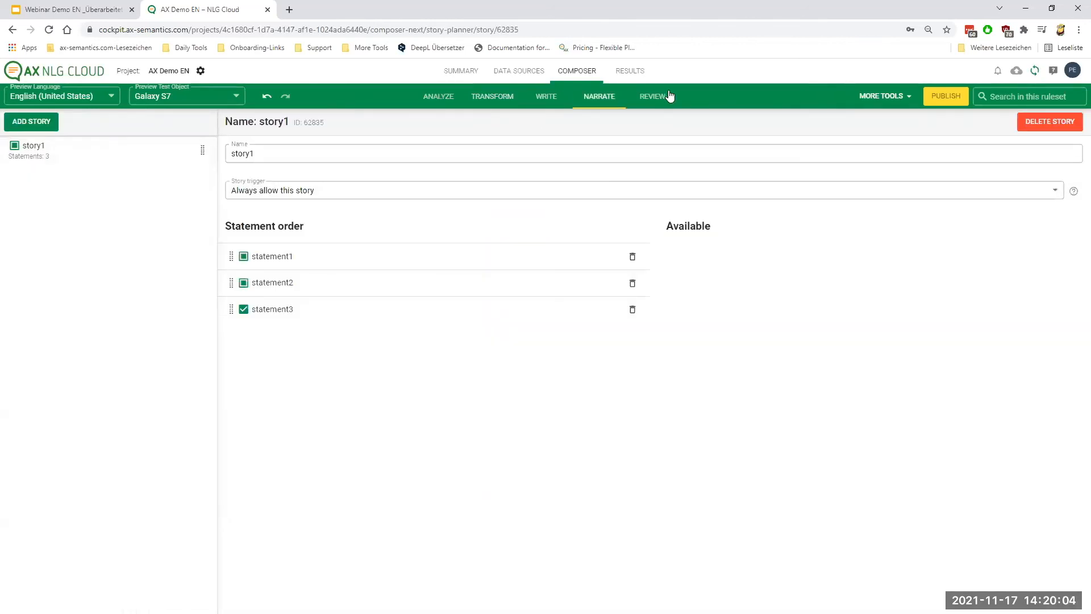
{"action": "left_click", "coordinate": [666, 97]}
{"action": "left_click", "coordinate": [95, 149]}
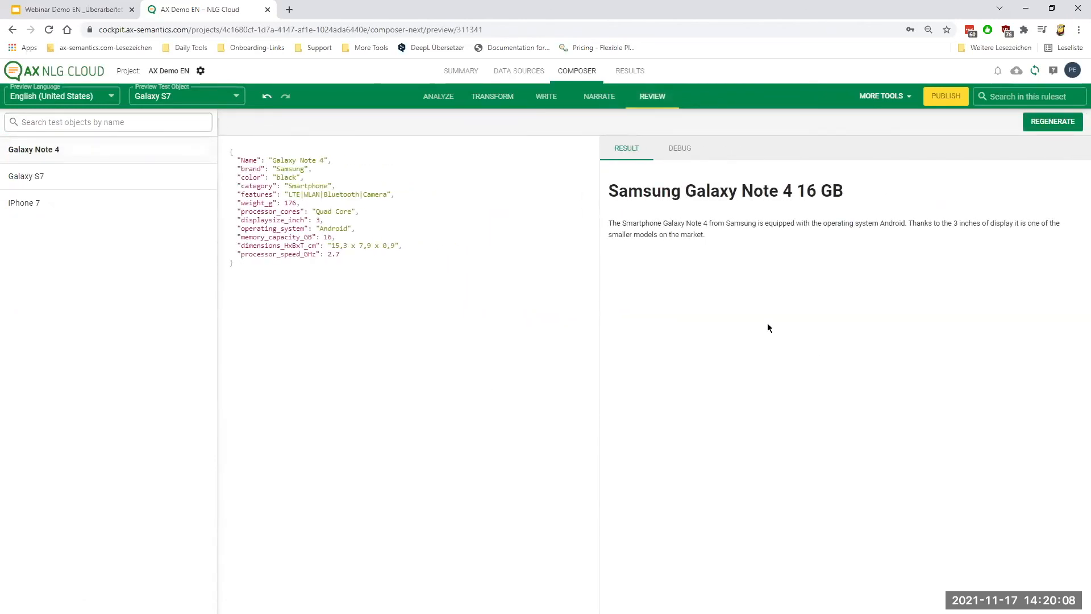
{"action": "left_click_drag", "start_coordinate": [269, 161], "coordinate": [387, 269]}
{"action": "left_click", "coordinate": [484, 296]}
{"action": "left_click_drag", "start_coordinate": [617, 191], "coordinate": [709, 236]}
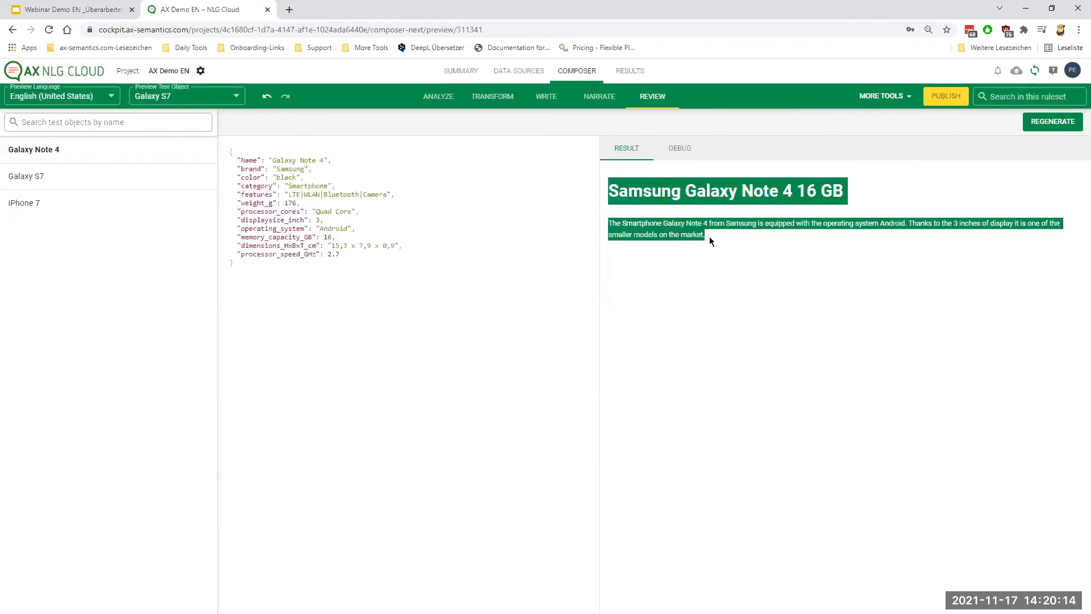
{"action": "left_click", "coordinate": [709, 238]}
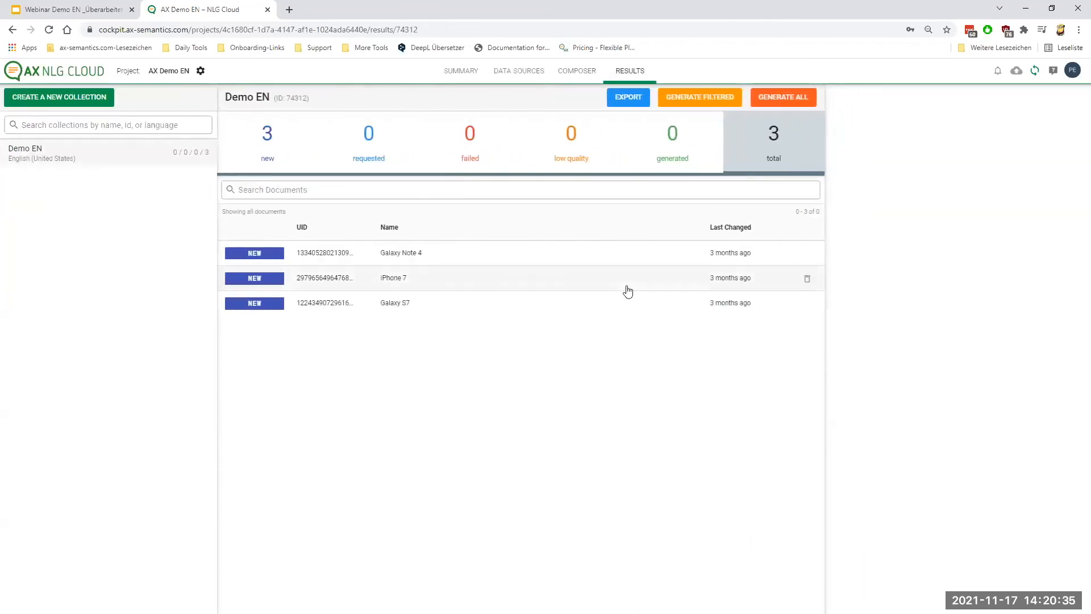
Generate the texts for all documents in the Demo EN collection.
{"action": "left_click", "coordinate": [626, 260]}
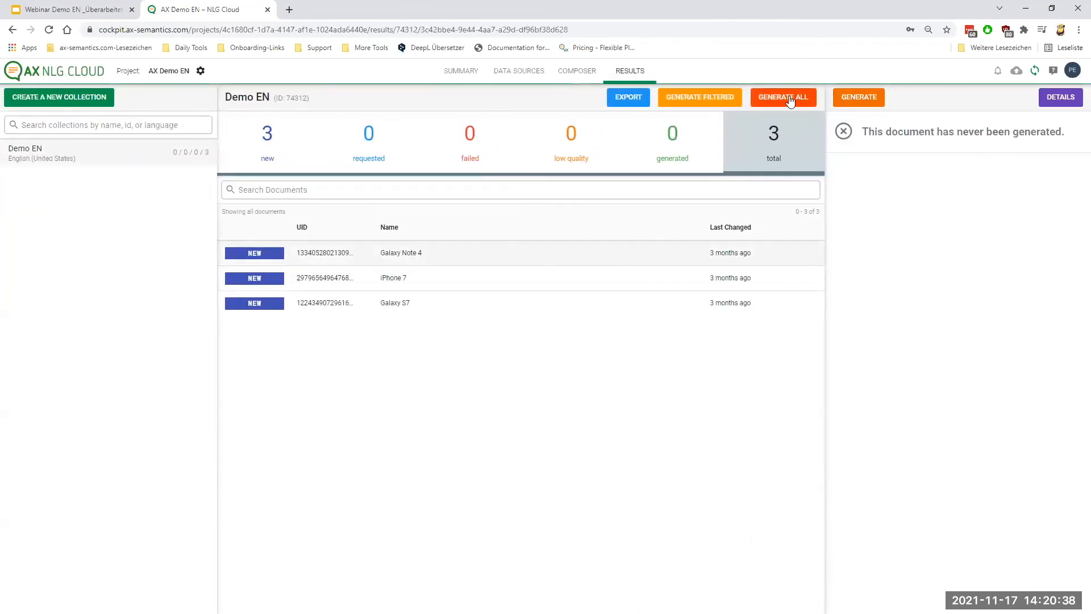
{"action": "left_click", "coordinate": [782, 97]}
{"action": "left_click", "coordinate": [612, 545]}
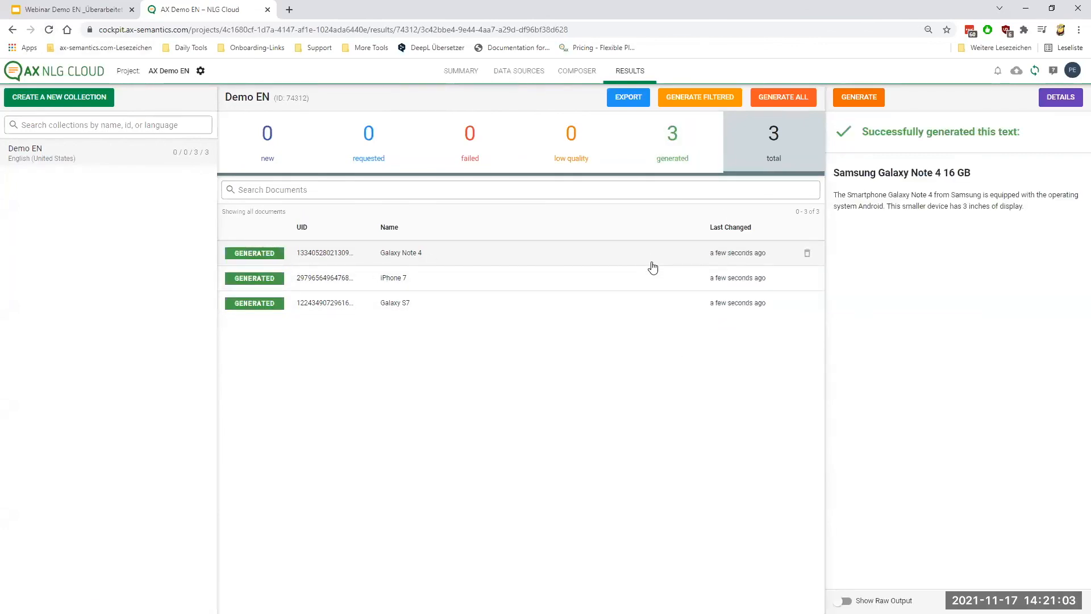
Refresh the results and examine the generated texts for iPhone 7, Galaxy S7 and Galaxy Note 4.
{"action": "left_click", "coordinate": [647, 278]}
{"action": "left_click", "coordinate": [647, 308]}
{"action": "left_click", "coordinate": [659, 271]}
{"action": "left_click", "coordinate": [661, 254]}
Return to the data sources and view the iPhone 7 and Galaxy S7 documents.
{"action": "left_click", "coordinate": [532, 73]}
{"action": "left_click", "coordinate": [409, 212]}
{"action": "left_click", "coordinate": [414, 241]}
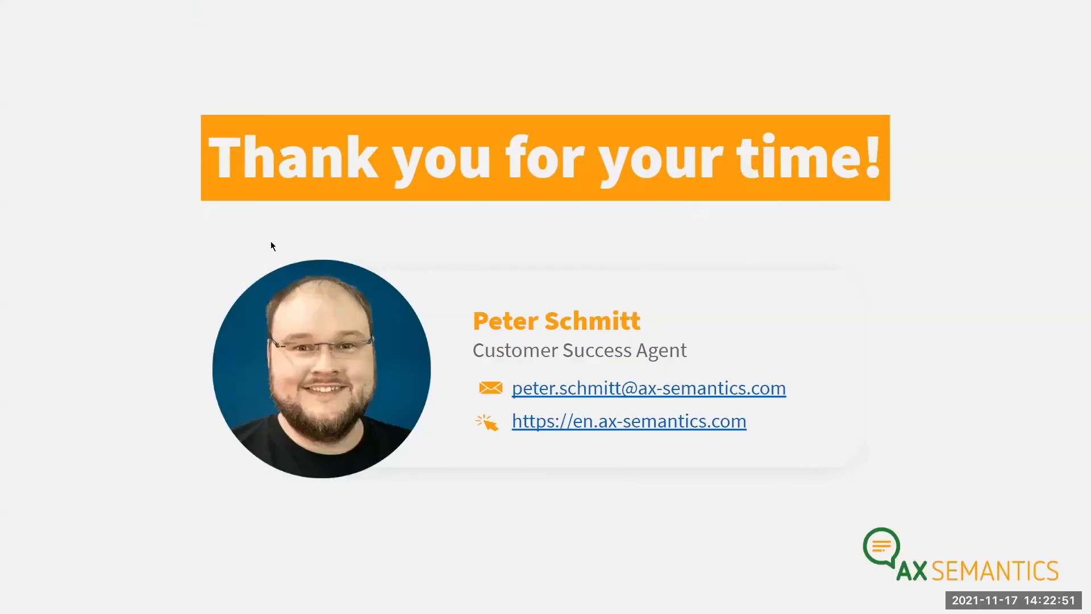